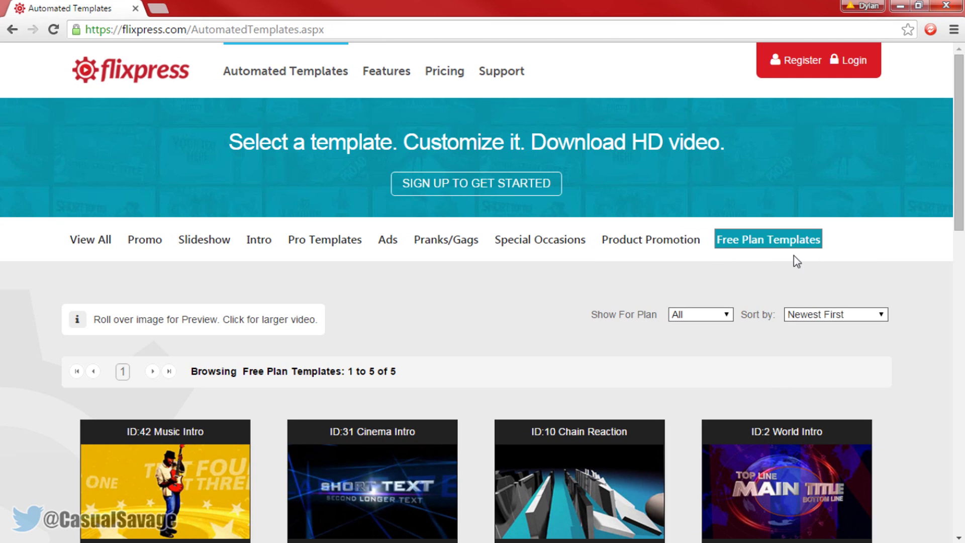
Step: Scroll down the Free Plan Templates listing to show the five free templates, including Music Intro
{"action": "scroll", "coordinate": [709, 294], "scroll_direction": "down", "scroll_amount": 3}
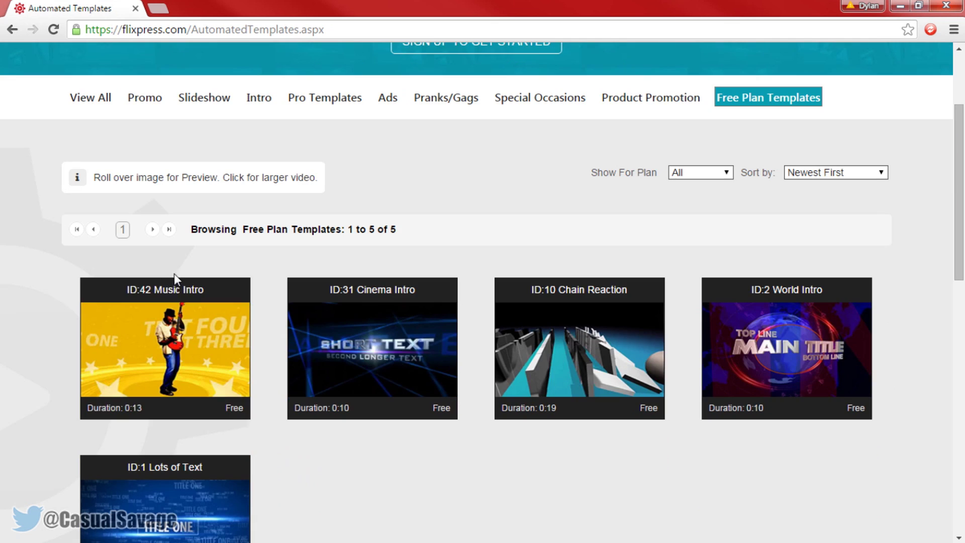
Step: Open the T42 Music Intro template preview and sign in to the Flixpress account
{"action": "scroll", "coordinate": [282, 306], "scroll_direction": "down", "scroll_amount": 1}
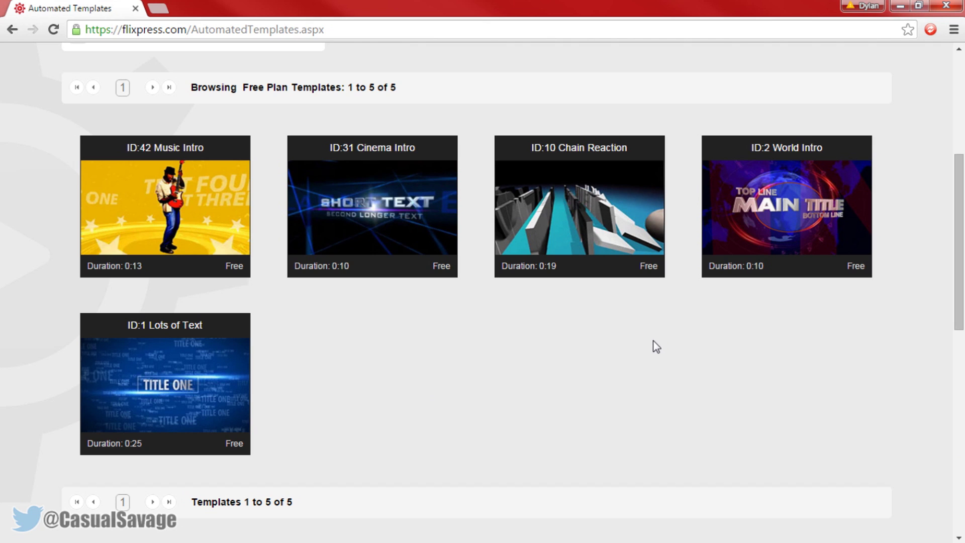
{"action": "left_click", "coordinate": [206, 235]}
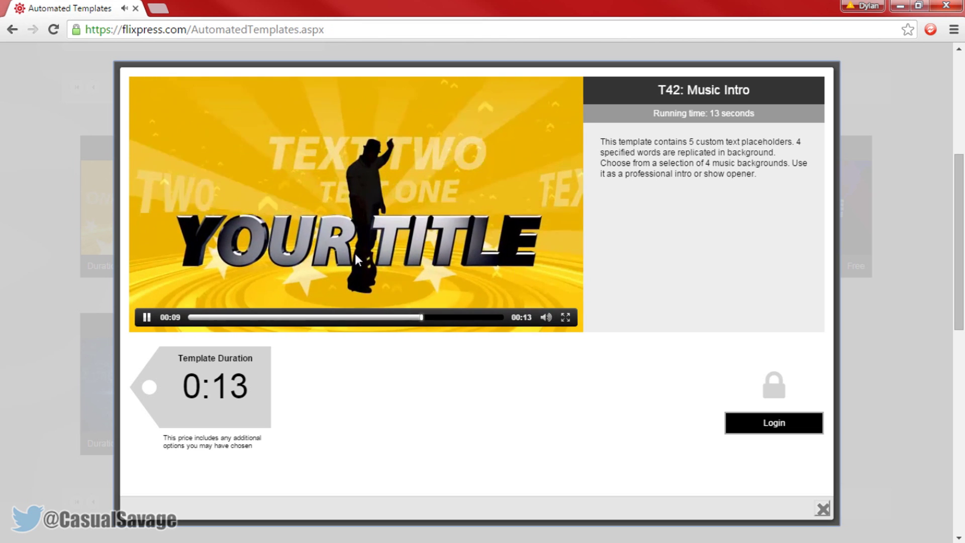
{"action": "left_click", "coordinate": [761, 424]}
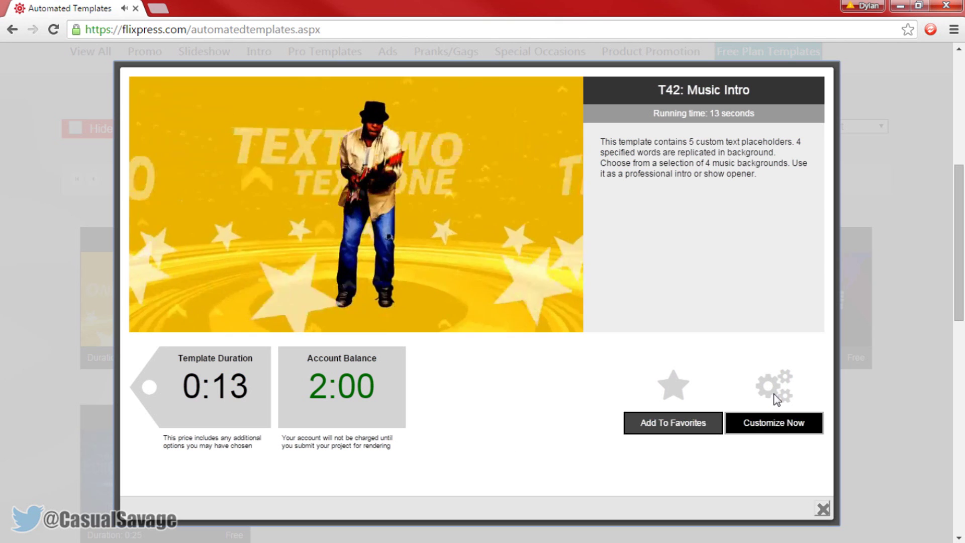
Step: Begin customizing Music Intro, confirming the instructions were read, and continue to the fields
{"action": "left_click", "coordinate": [797, 433]}
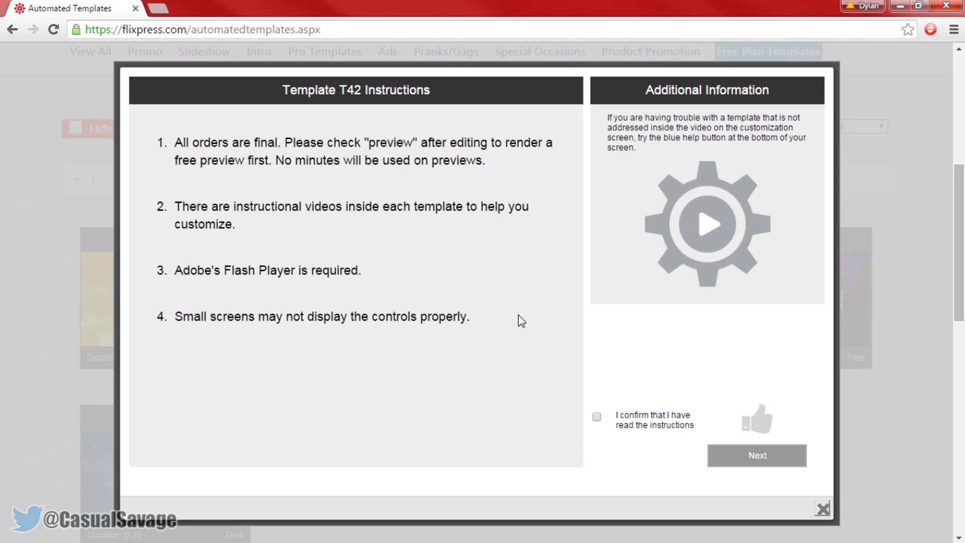
{"action": "left_click", "coordinate": [598, 417]}
{"action": "left_click", "coordinate": [787, 460]}
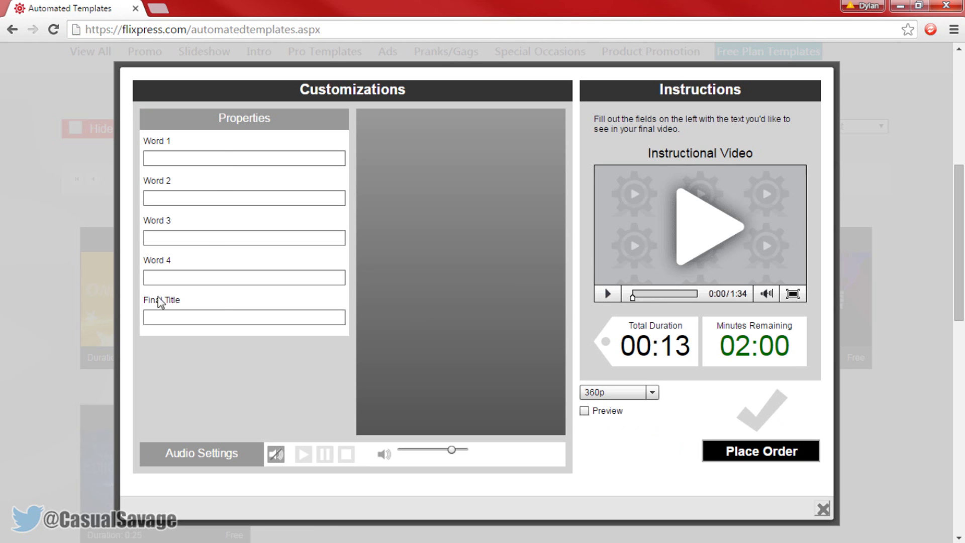
Step: Enter Guitar, Drums, Trumpets and Piano as Words 1–4 and CasualSavage as Final Title
{"action": "left_click", "coordinate": [189, 159]}
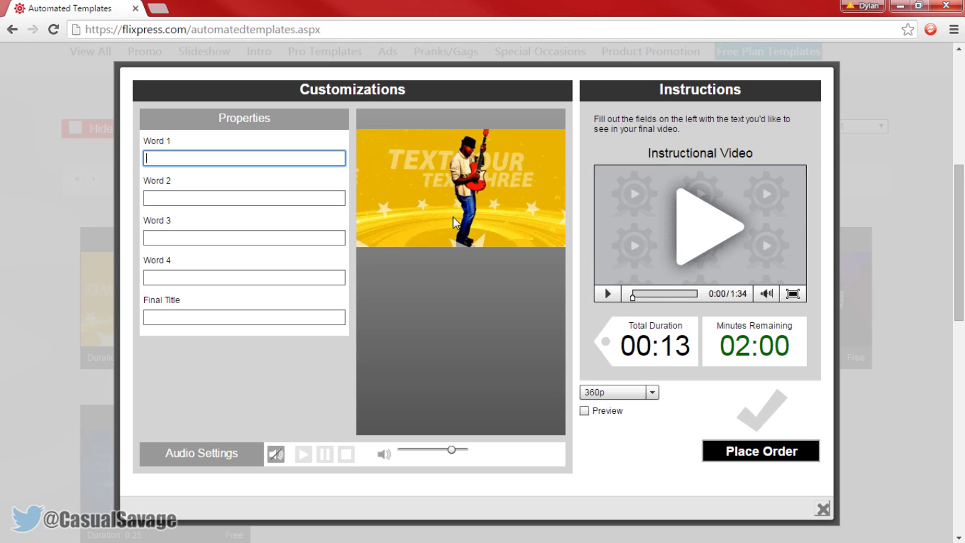
{"action": "type", "text": "Guitar"}
{"action": "key", "text": "Tab"}
{"action": "type", "text": "Drums"}
{"action": "key", "text": "Tab"}
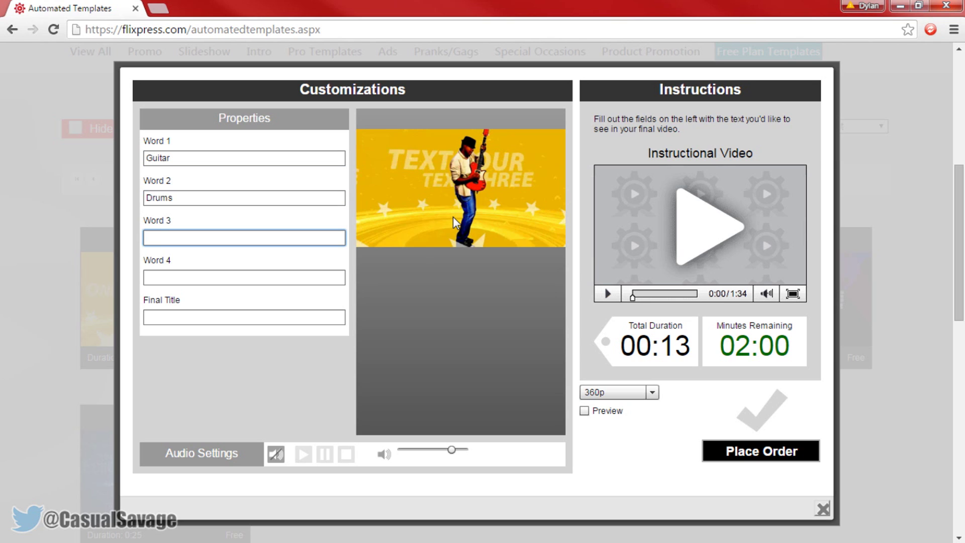
{"action": "type", "text": "Trumpets"}
{"action": "key", "text": "Tab"}
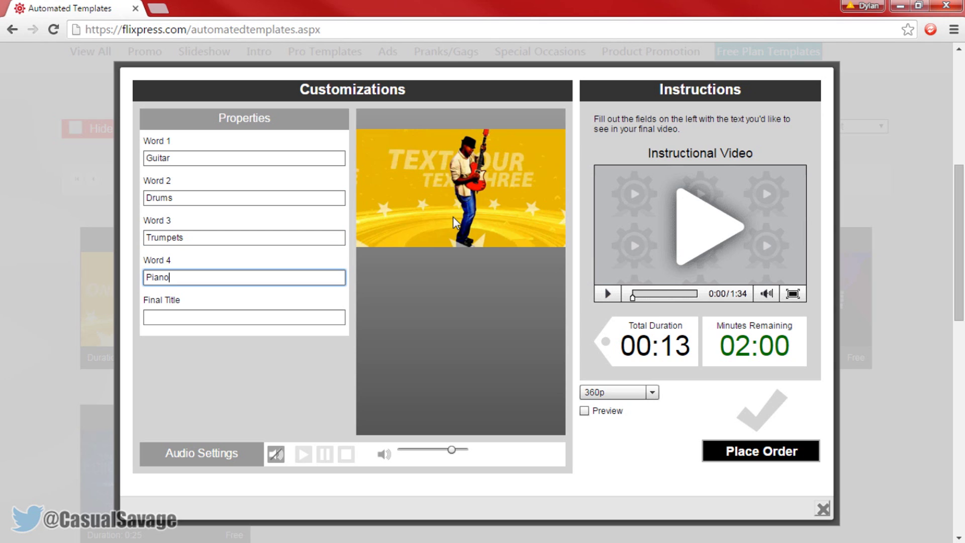
{"action": "left_click", "coordinate": [197, 316]}
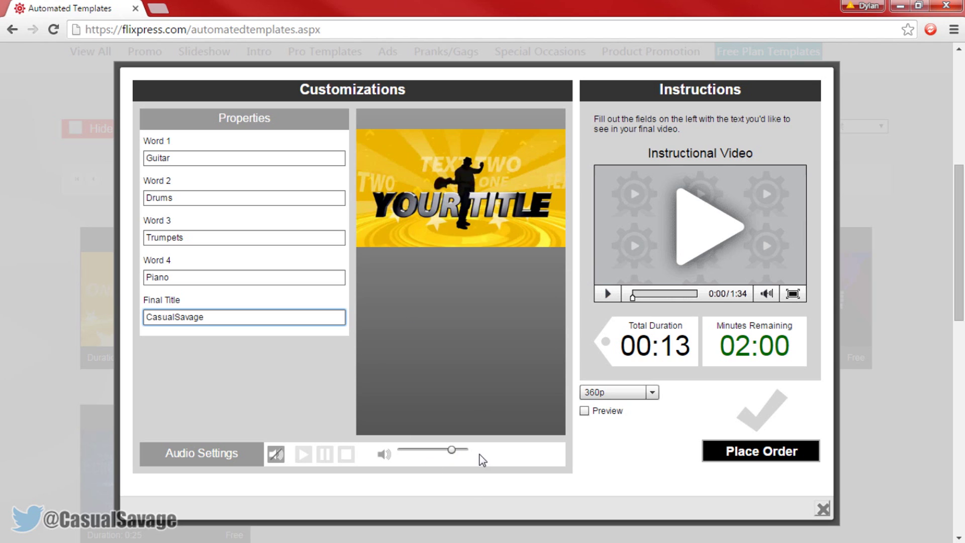
{"action": "left_click", "coordinate": [275, 455]}
Step: Keep 360p quality and submit the intro as a free preview render
{"action": "left_click", "coordinate": [629, 391]}
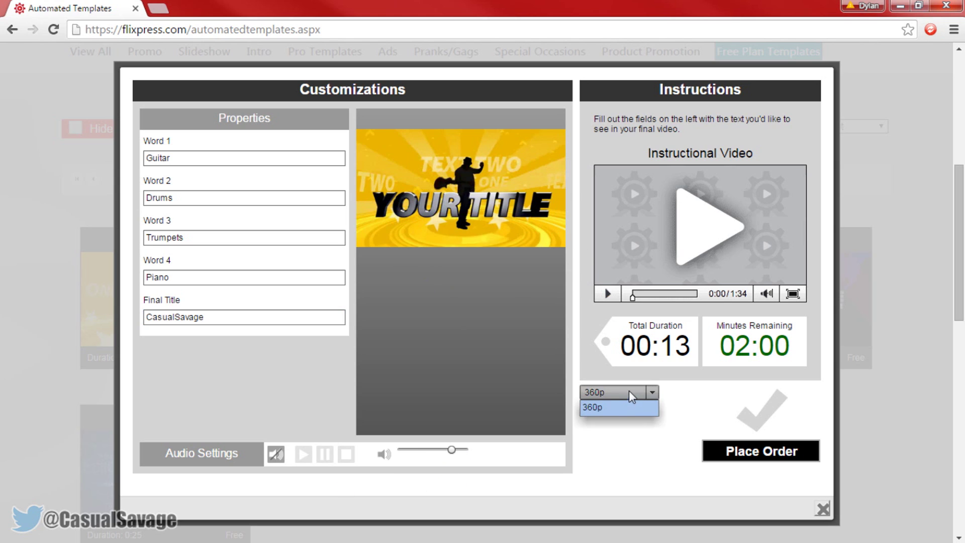
{"action": "left_click", "coordinate": [623, 412]}
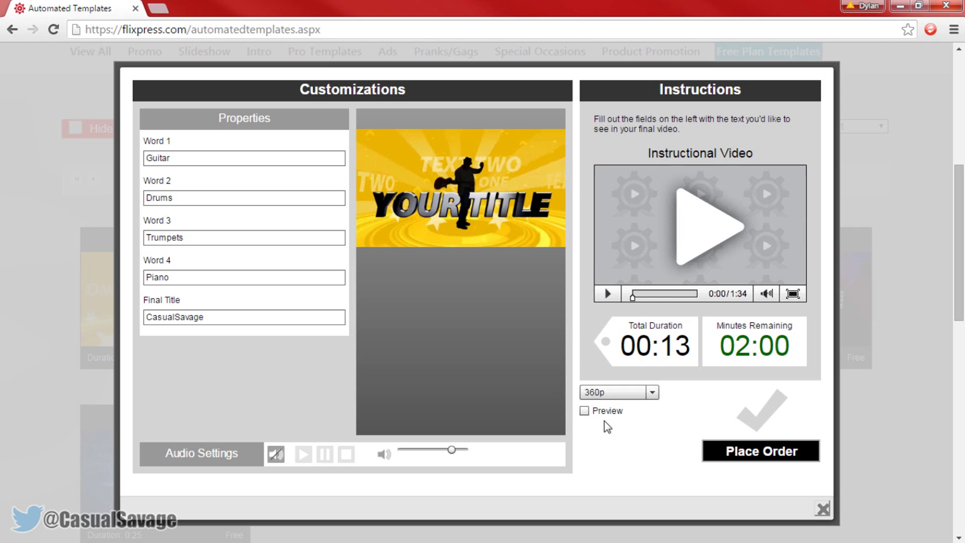
{"action": "left_click", "coordinate": [590, 412]}
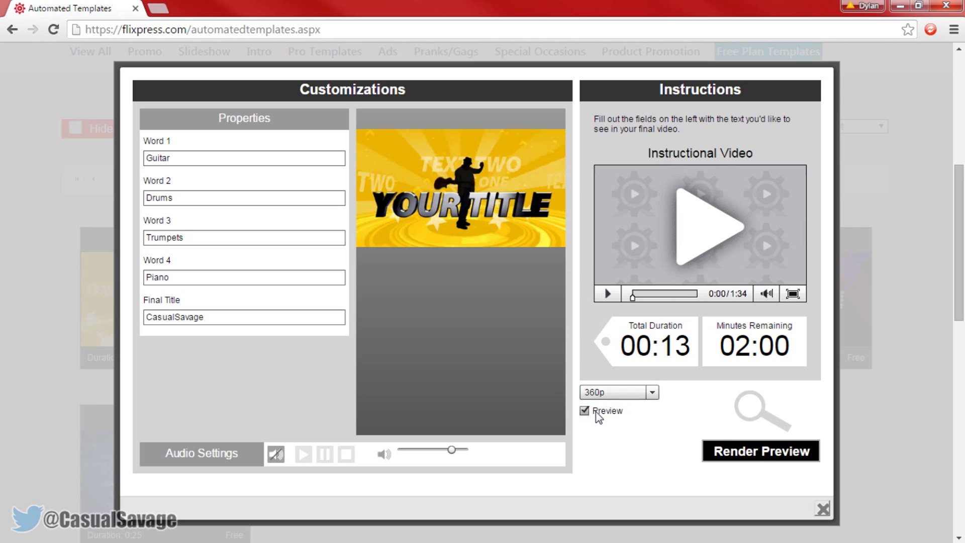
{"action": "left_click", "coordinate": [738, 457]}
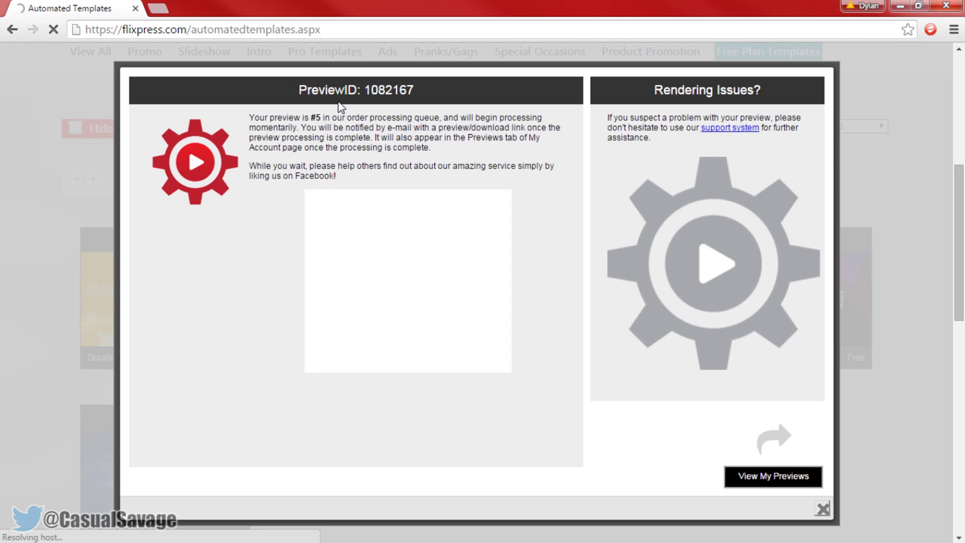
Step: Read the render queue message, then open the preview from My Previews
{"action": "left_click_drag", "start_coordinate": [324, 117], "coordinate": [442, 120]}
{"action": "left_click", "coordinate": [551, 125]}
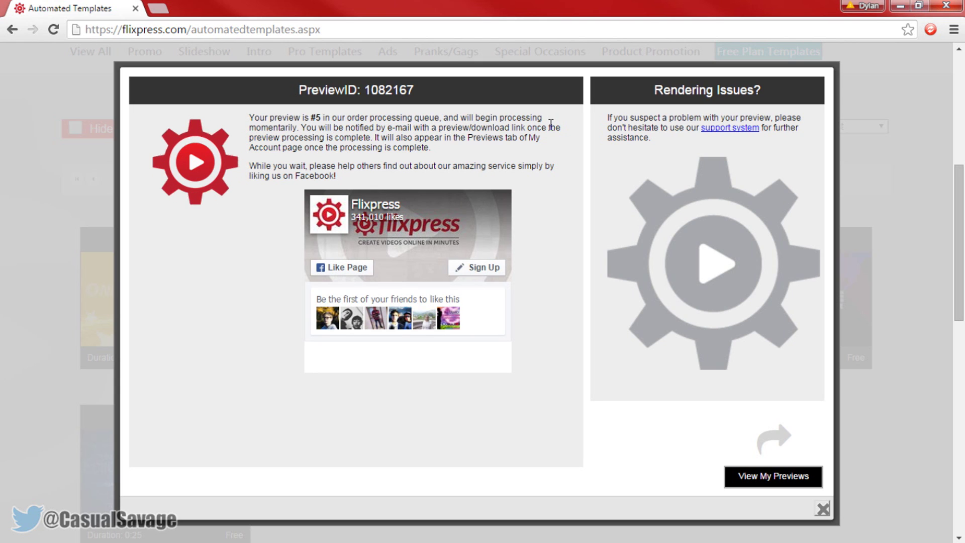
{"action": "left_click_drag", "start_coordinate": [332, 127], "coordinate": [494, 127]}
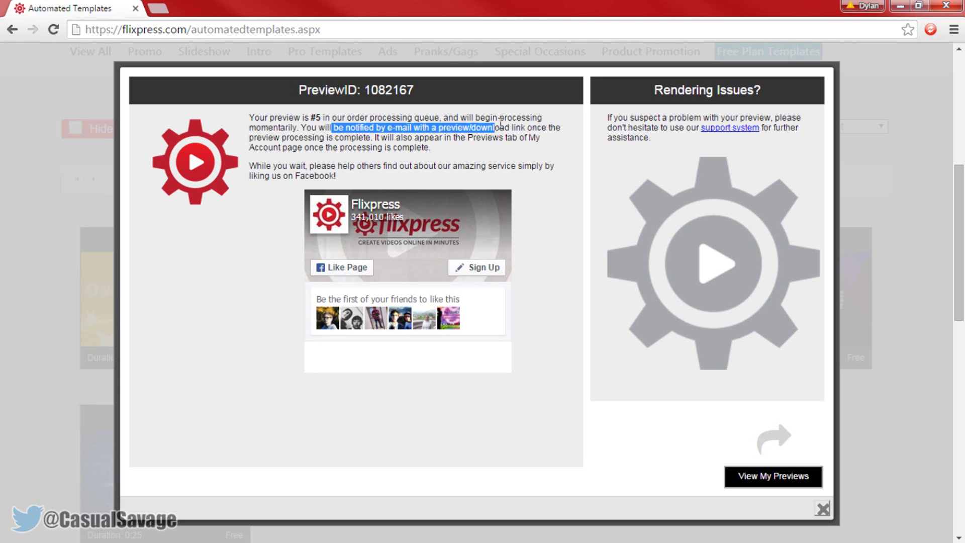
{"action": "left_click", "coordinate": [513, 129]}
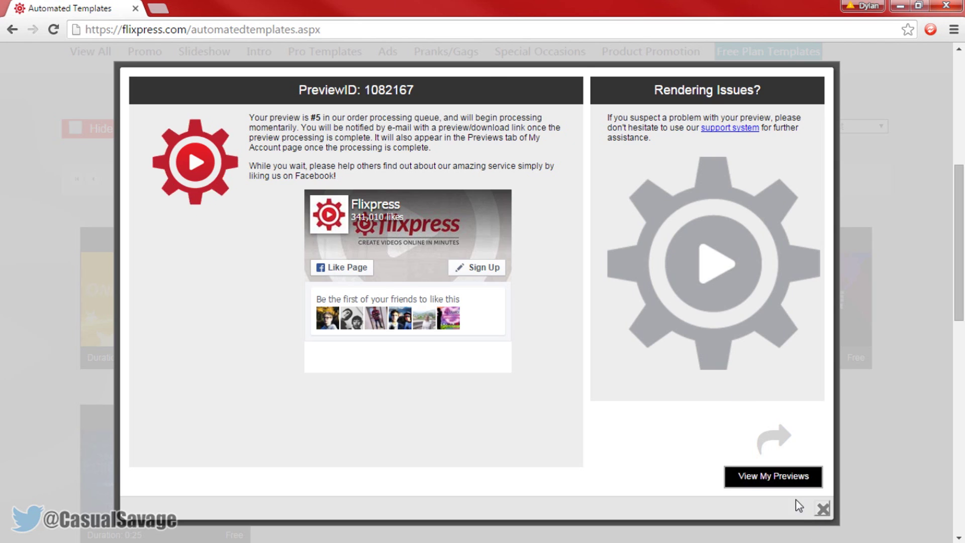
{"action": "left_click", "coordinate": [776, 477]}
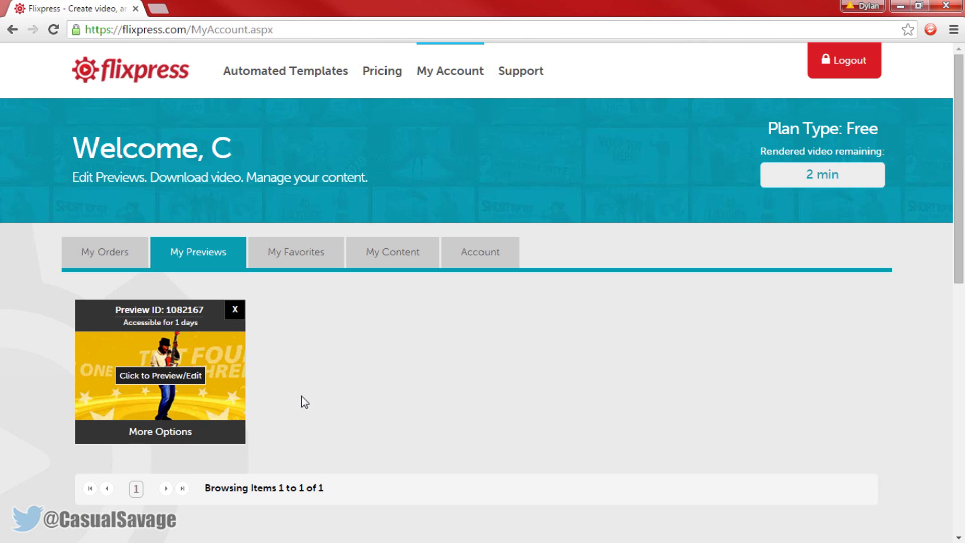
{"action": "left_click", "coordinate": [141, 380]}
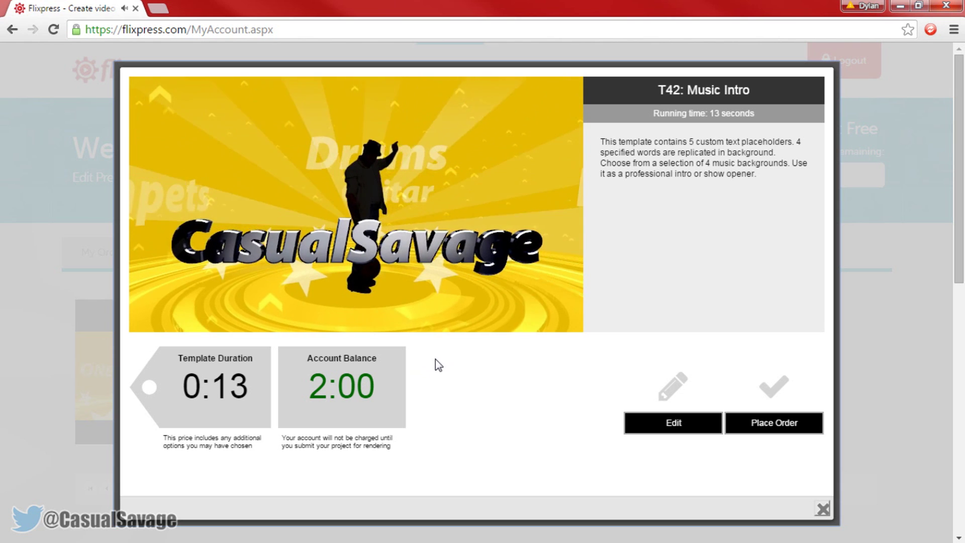
Step: Place the final order for the CasualSavage Music Intro and confirm it
{"action": "left_click", "coordinate": [792, 428]}
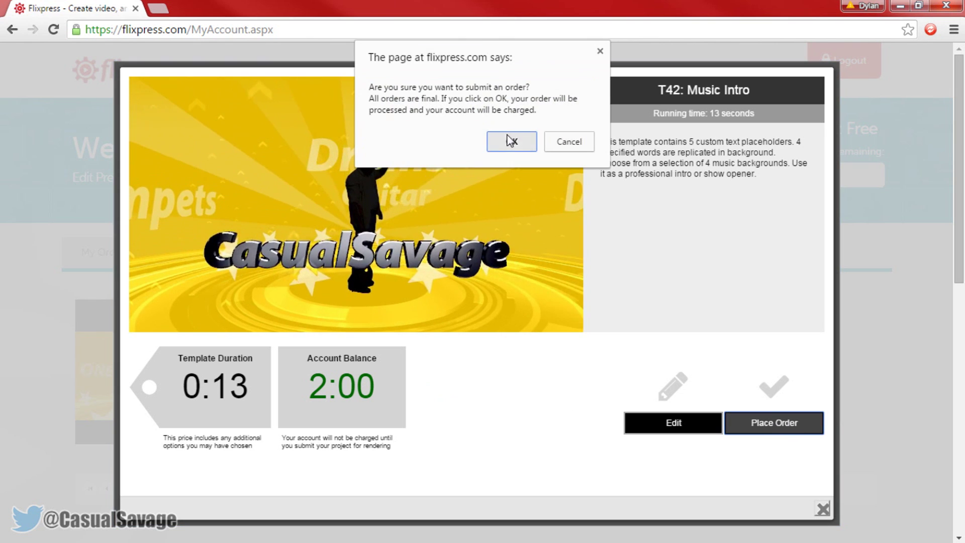
{"action": "left_click", "coordinate": [500, 143]}
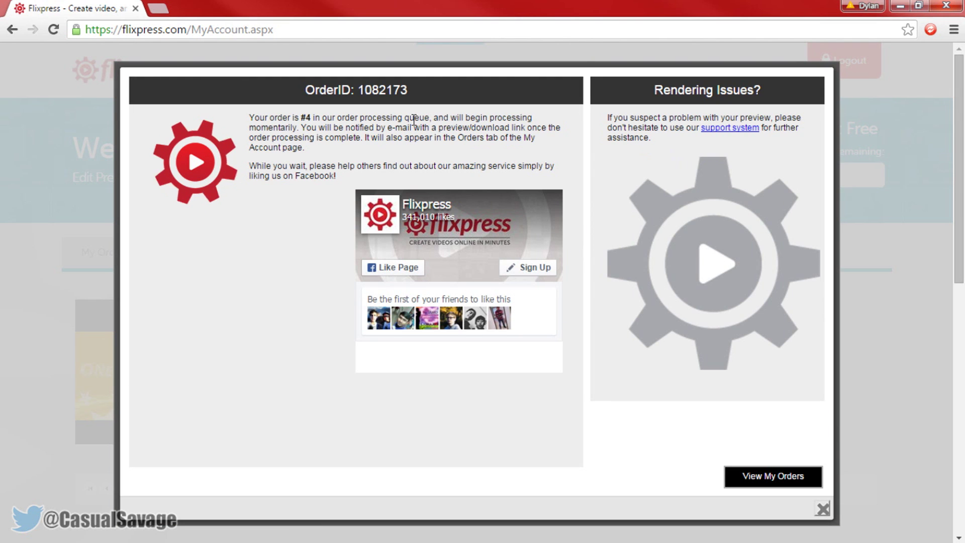
Step: Download the finished order in HD from My Orders and open the MP4 file
{"action": "left_click_drag", "start_coordinate": [311, 120], "coordinate": [488, 128]}
{"action": "left_click_drag", "start_coordinate": [311, 127], "coordinate": [482, 129]}
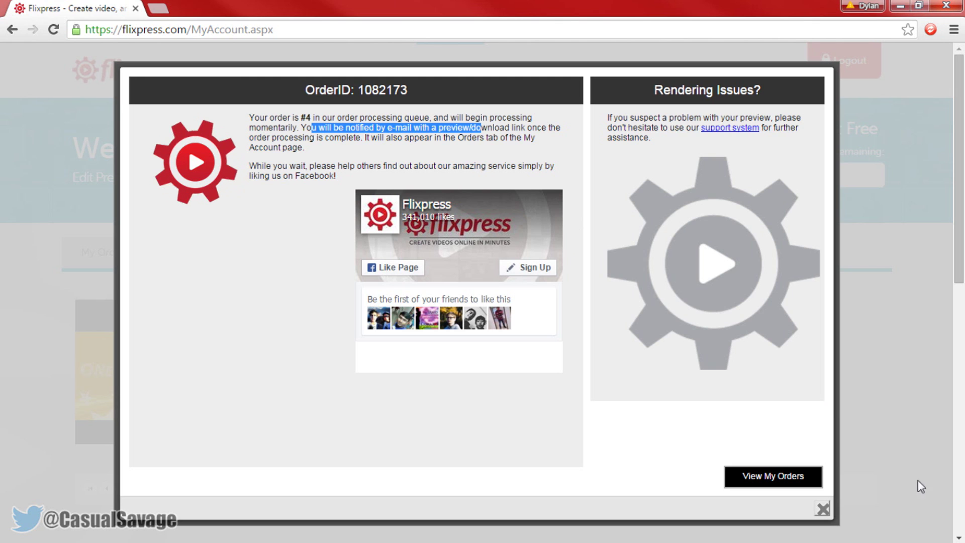
{"action": "left_click", "coordinate": [776, 480]}
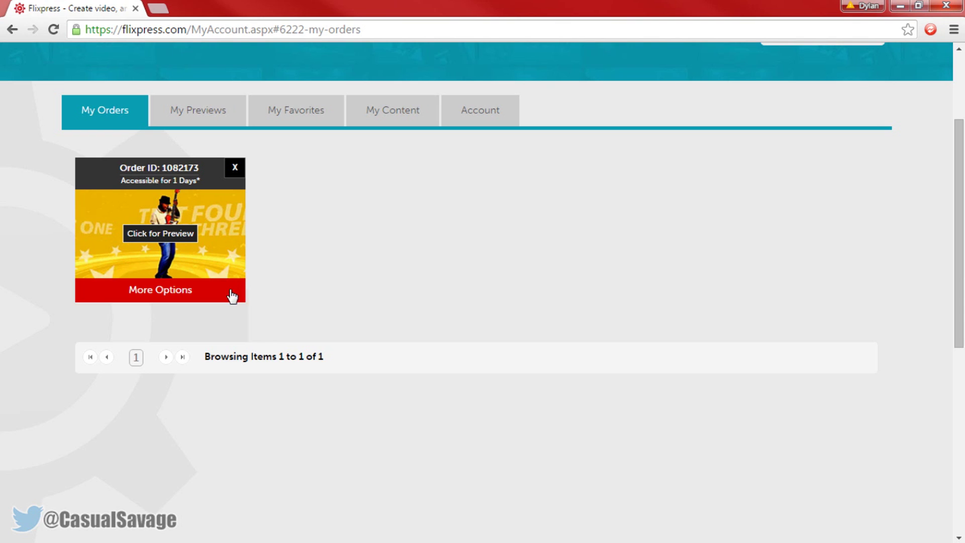
{"action": "left_click", "coordinate": [230, 295]}
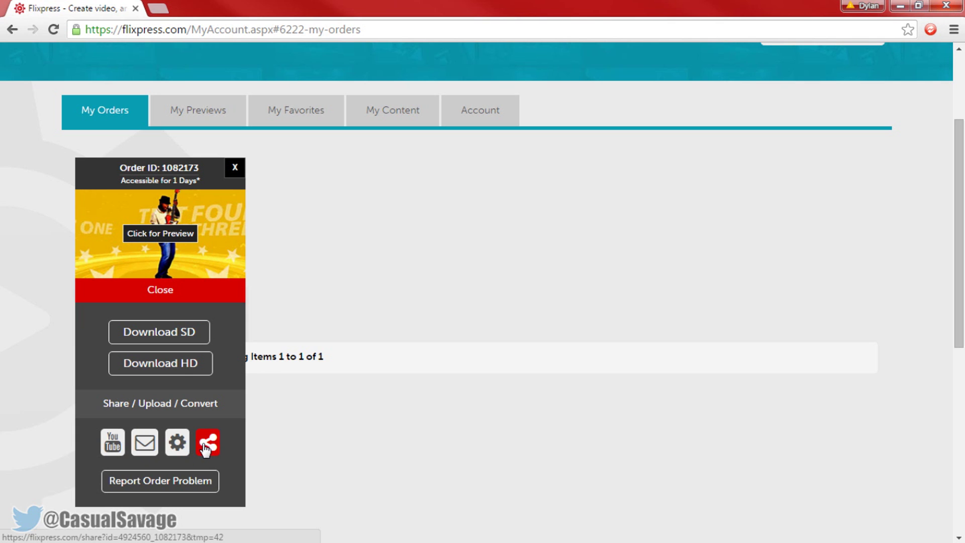
{"action": "left_click", "coordinate": [183, 370]}
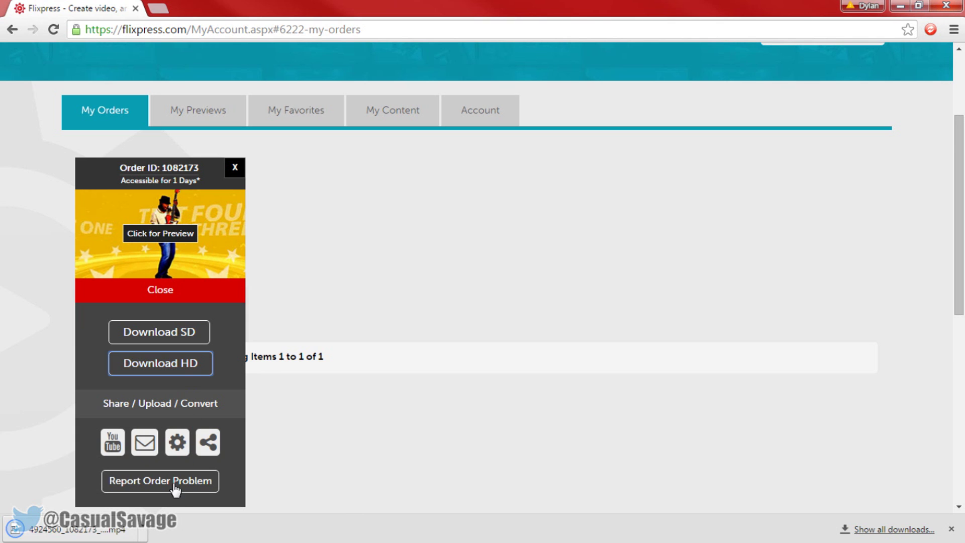
{"action": "left_click", "coordinate": [13, 530]}
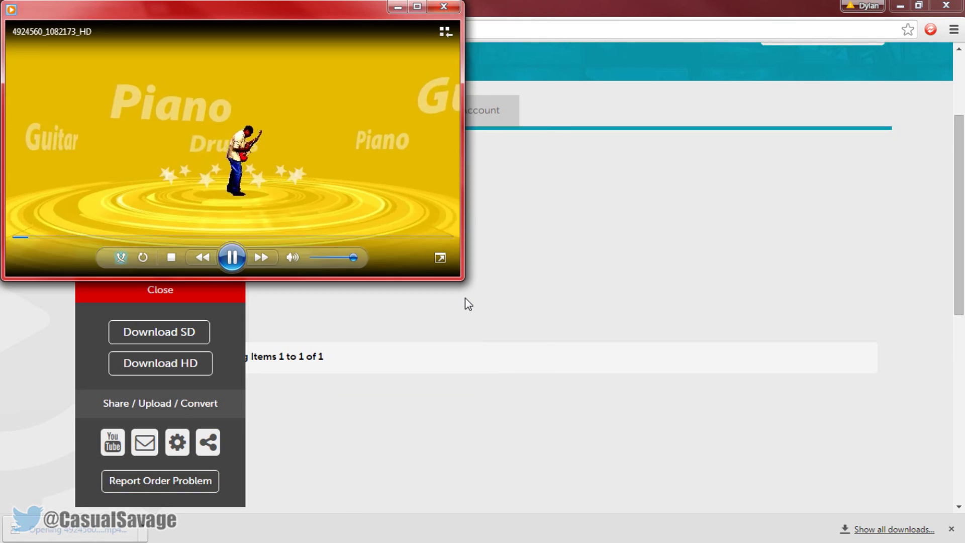
Step: Maximize the Windows Media Player window to watch the downloaded intro
{"action": "left_click", "coordinate": [417, 6]}
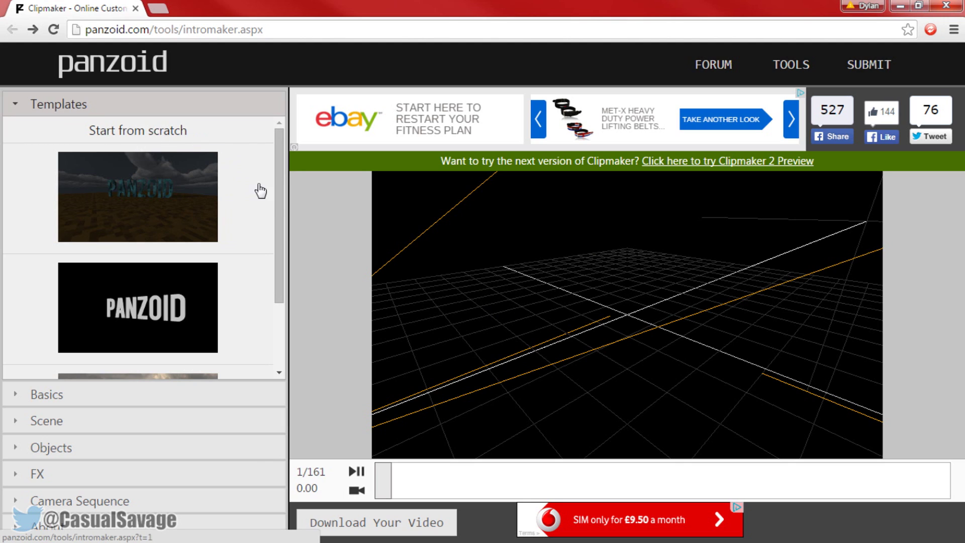
Step: Load the third template (cloudy ocean) and change Basics Length (seconds) to 8
{"action": "left_click_drag", "start_coordinate": [279, 231], "coordinate": [279, 297]}
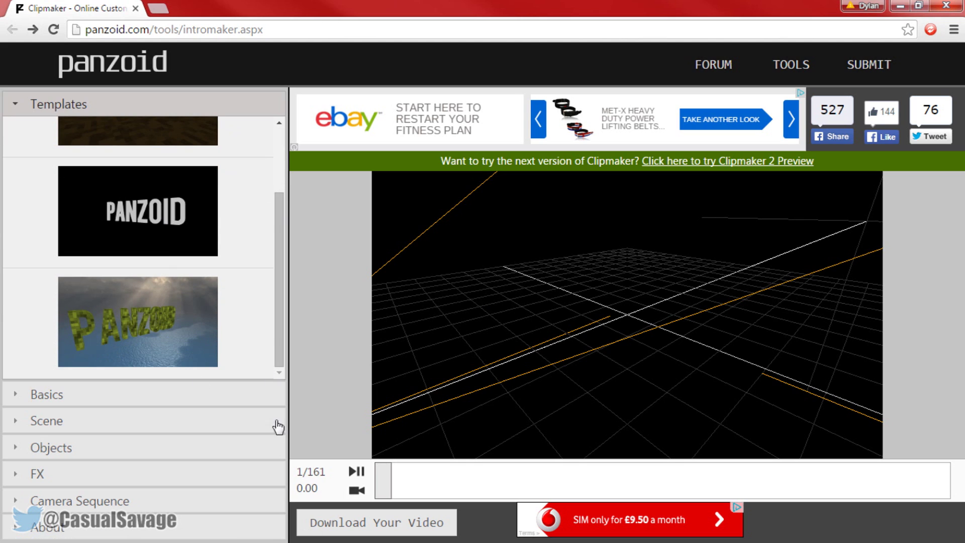
{"action": "mouse_move", "coordinate": [281, 345]}
{"action": "left_mouse_down"}
{"action": "mouse_move", "coordinate": [289, 215]}
{"action": "mouse_move", "coordinate": [290, 360]}
{"action": "left_mouse_up"}
{"action": "left_click", "coordinate": [155, 337]}
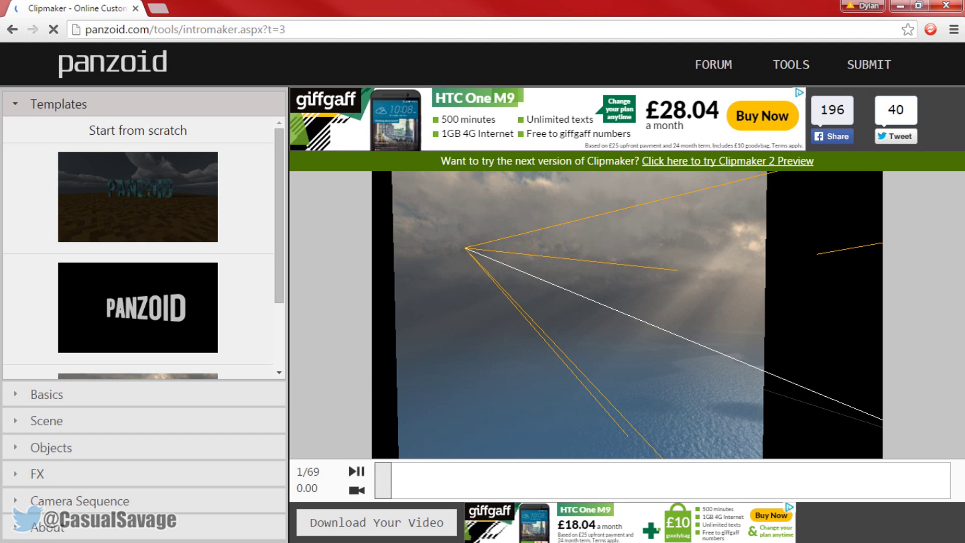
{"action": "left_click", "coordinate": [44, 397]}
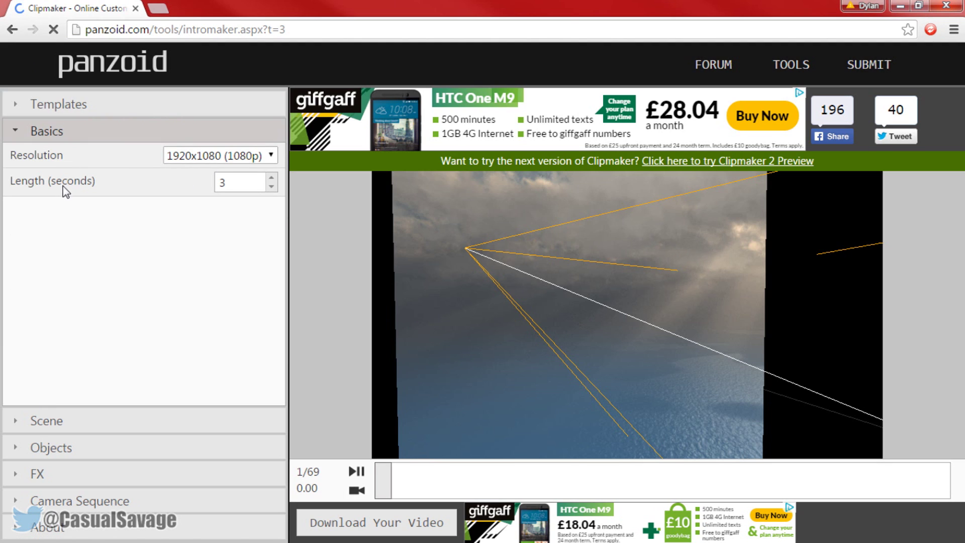
{"action": "double_click", "coordinate": [240, 190]}
Step: Check the Land options without changing them and rotate the view to show the full PANZOID text
{"action": "left_click", "coordinate": [47, 427]}
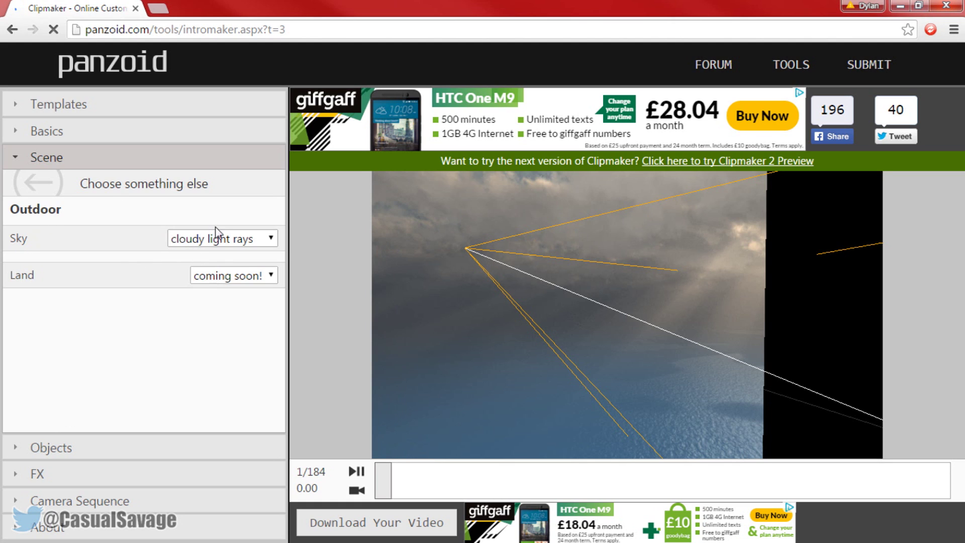
{"action": "left_click", "coordinate": [254, 276]}
{"action": "left_click", "coordinate": [254, 277]}
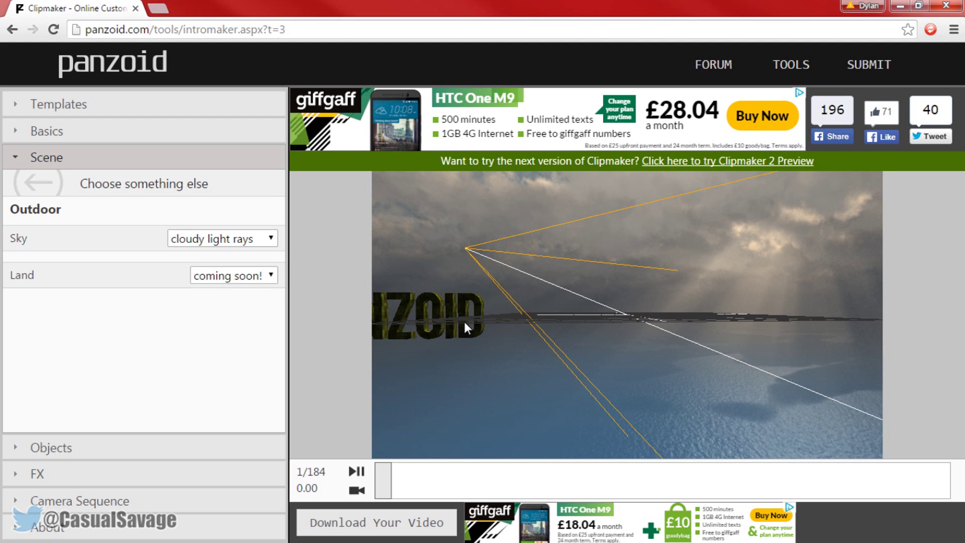
{"action": "left_click_drag", "start_coordinate": [454, 351], "coordinate": [333, 358]}
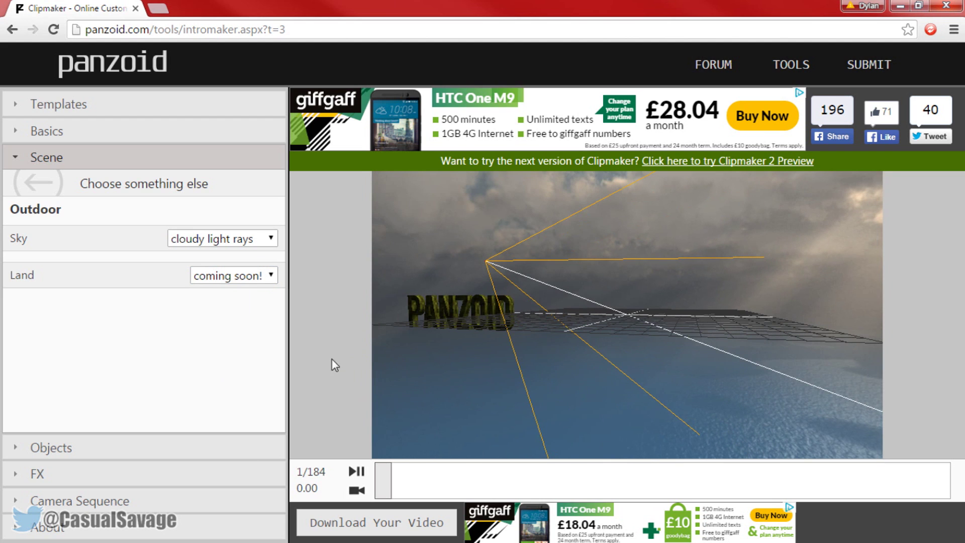
{"action": "left_click", "coordinate": [61, 448]}
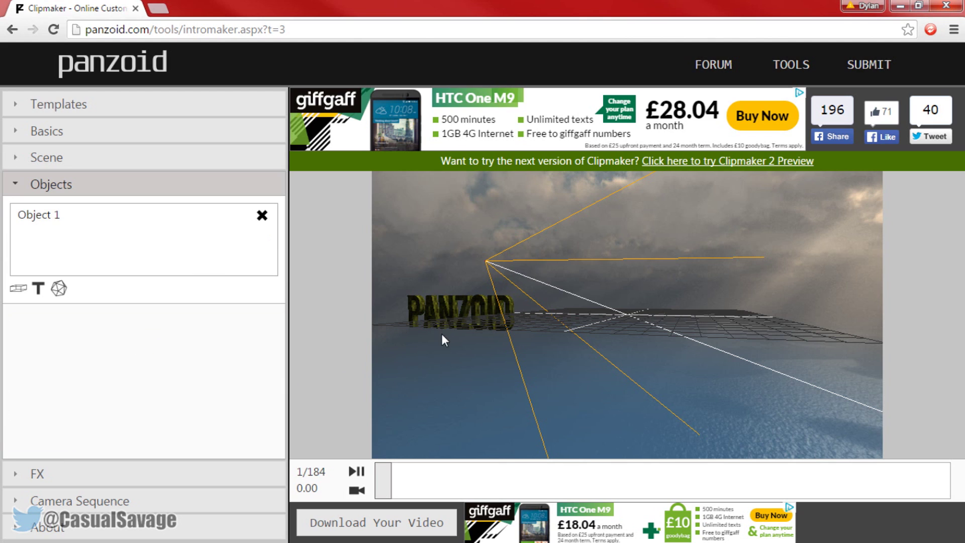
Step: Replace Object 1's 3D text 'panzoid' with 'CasualSavage'
{"action": "left_click", "coordinate": [44, 217]}
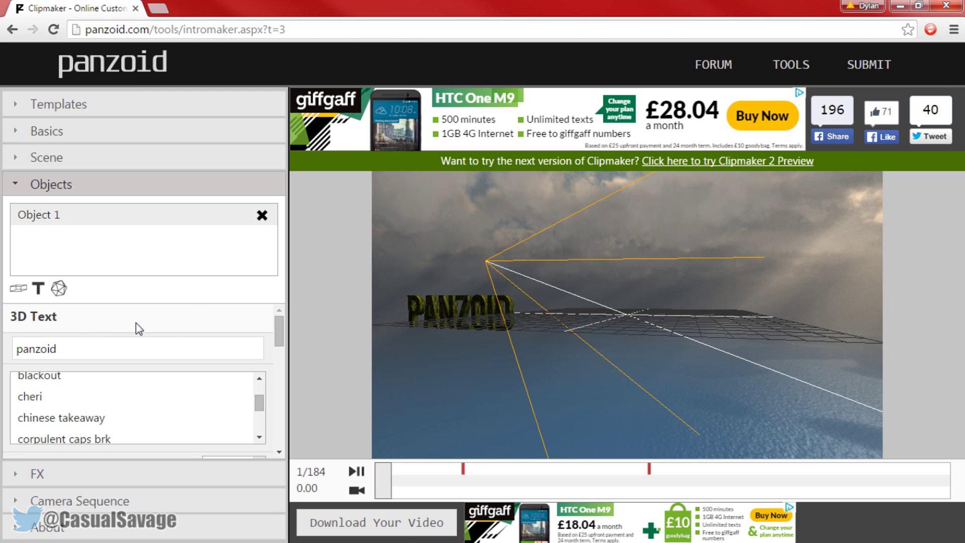
{"action": "double_click", "coordinate": [72, 355]}
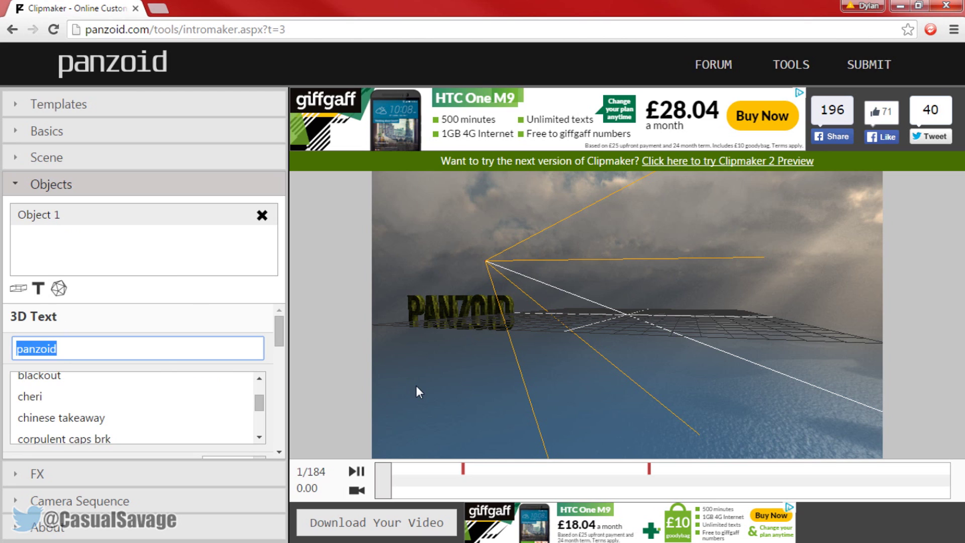
{"action": "type", "text": "CasualSavage"}
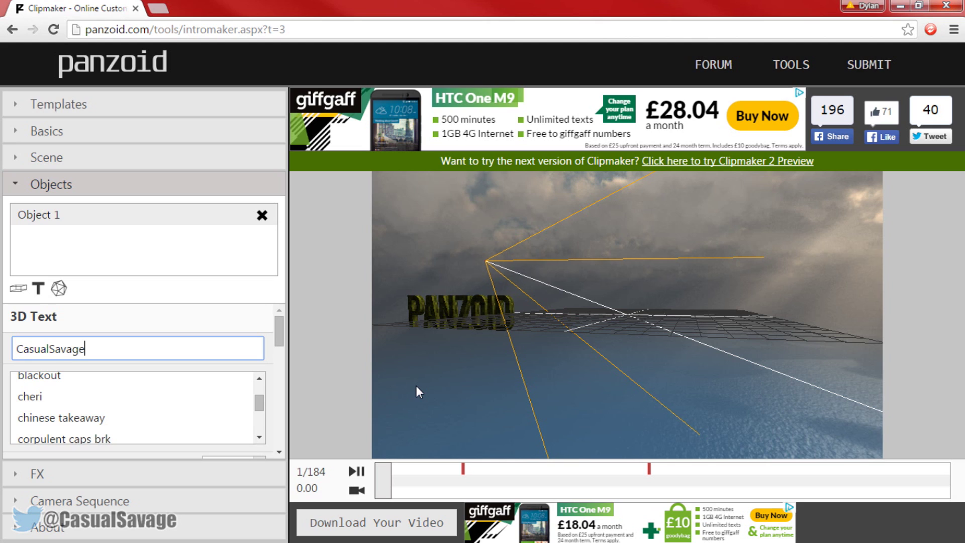
{"action": "left_click", "coordinate": [416, 386]}
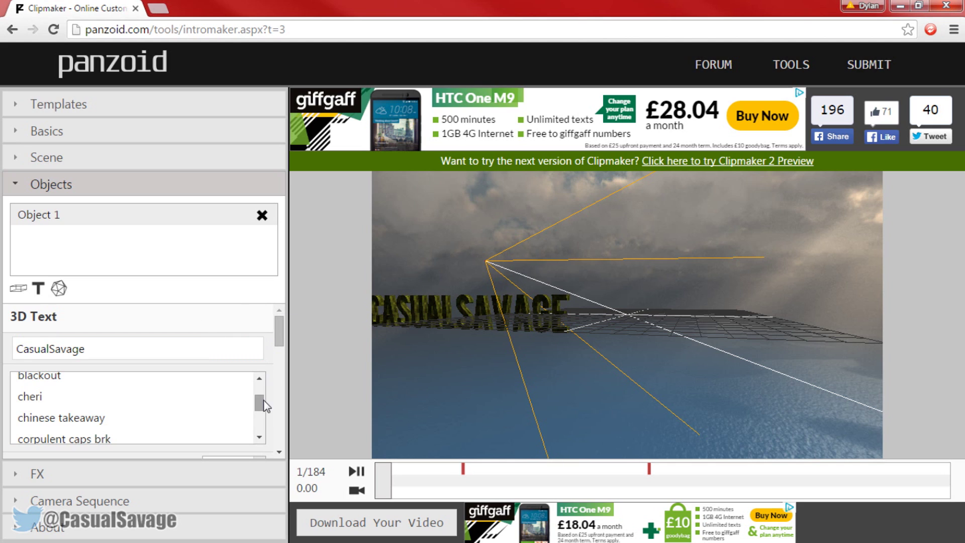
Step: Set the 3D text's Bevel option to true
{"action": "mouse_move", "coordinate": [260, 406]}
{"action": "left_mouse_down"}
{"action": "mouse_move", "coordinate": [262, 393]}
{"action": "mouse_move", "coordinate": [259, 436]}
{"action": "mouse_move", "coordinate": [261, 404]}
{"action": "left_mouse_up"}
{"action": "left_click_drag", "start_coordinate": [279, 336], "coordinate": [279, 372]}
{"action": "left_click", "coordinate": [260, 371]}
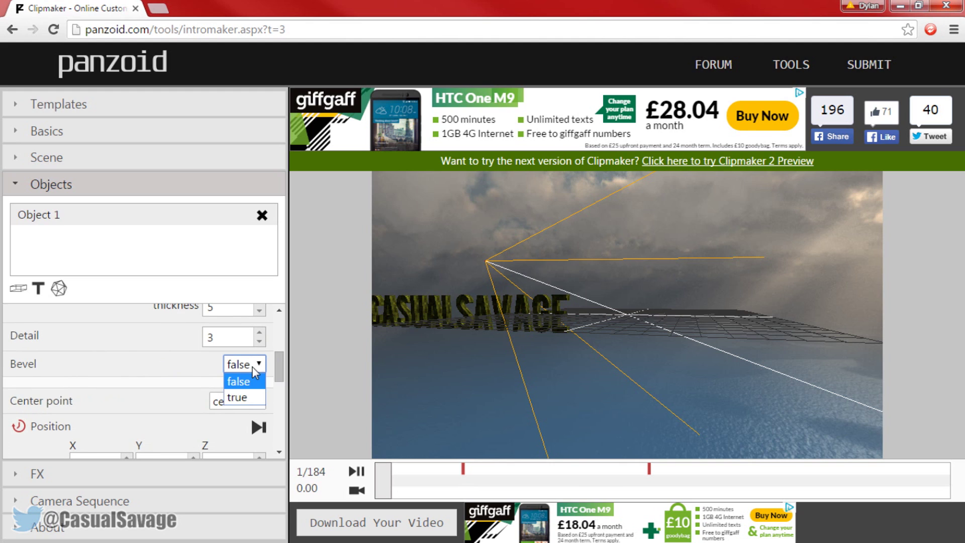
{"action": "left_click", "coordinate": [242, 400]}
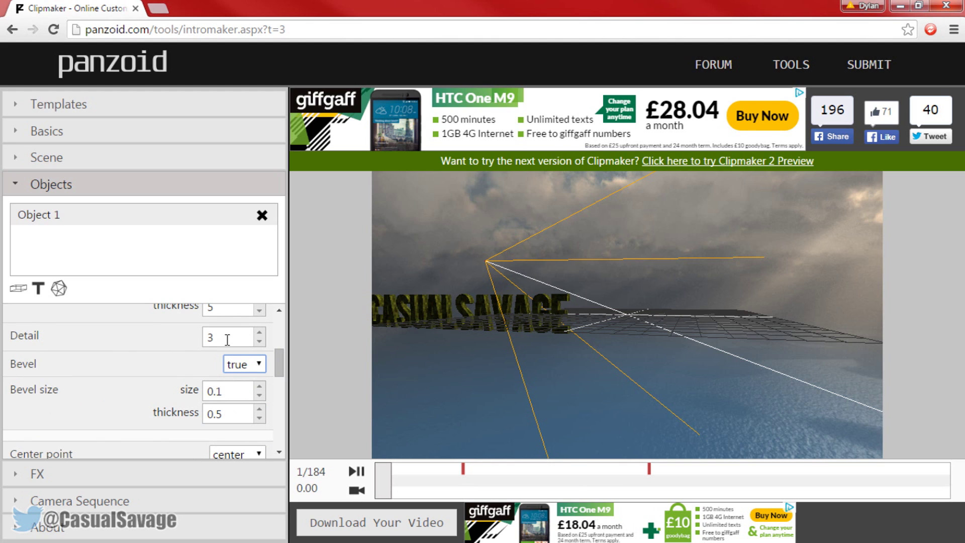
{"action": "left_click_drag", "start_coordinate": [276, 358], "coordinate": [262, 425]}
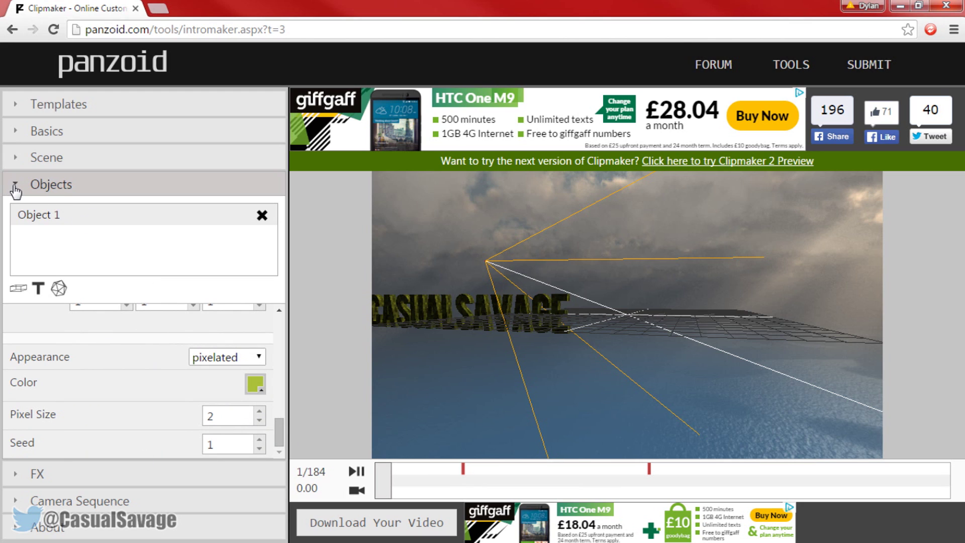
{"action": "left_click", "coordinate": [64, 480]}
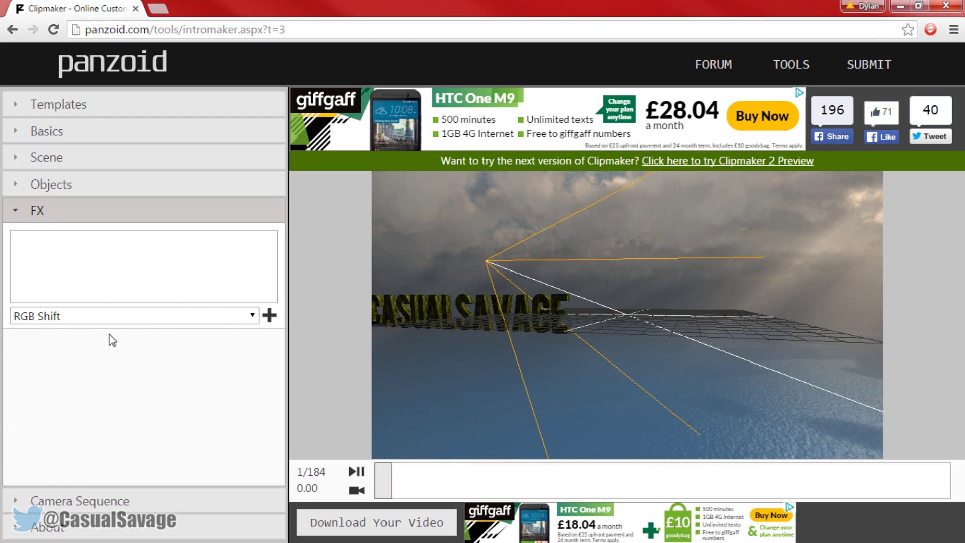
Step: Check the FX effect list without adding an effect, then open the Camera Sequence settings
{"action": "left_click", "coordinate": [46, 317]}
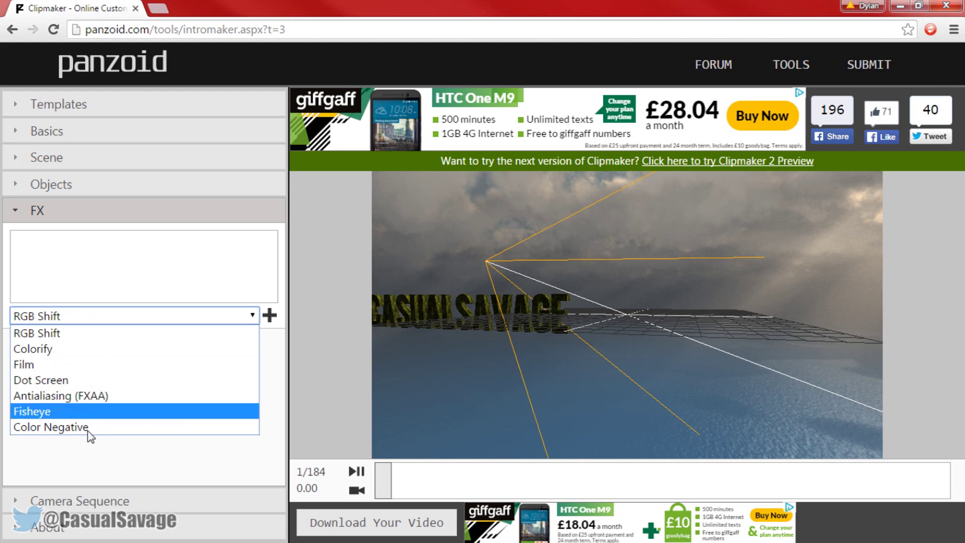
{"action": "left_click", "coordinate": [91, 458]}
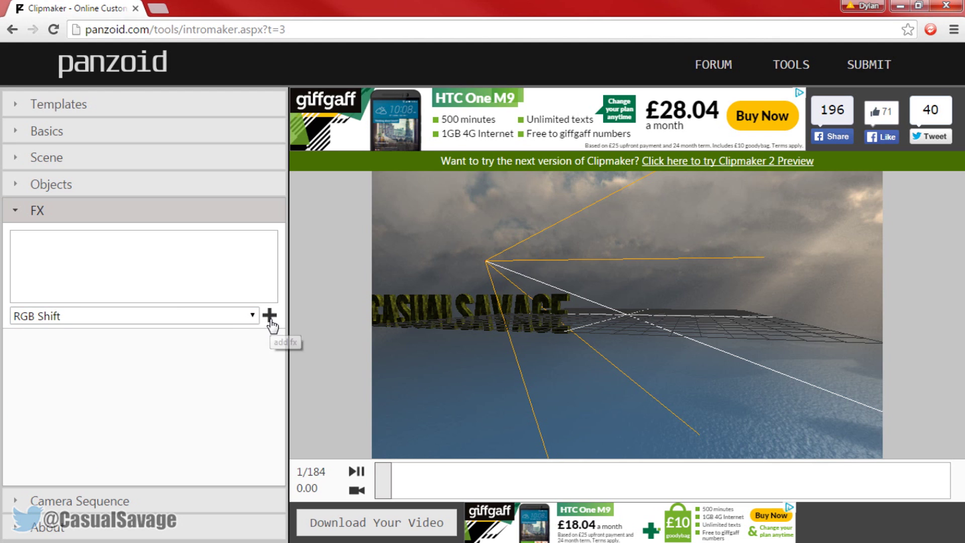
{"action": "left_click", "coordinate": [50, 501]}
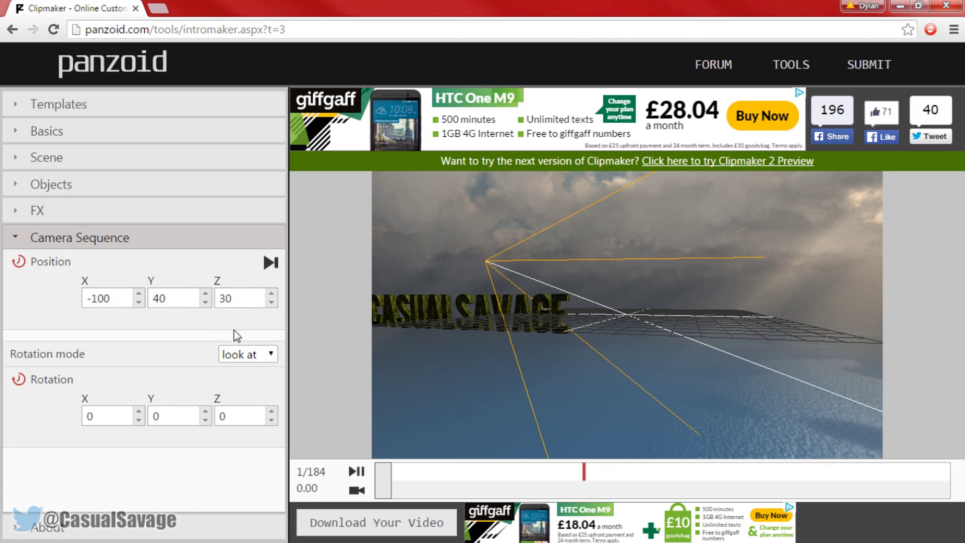
Step: Play the CasualSavage intro preview, rewind it to the start, and play it again
{"action": "left_click", "coordinate": [356, 473]}
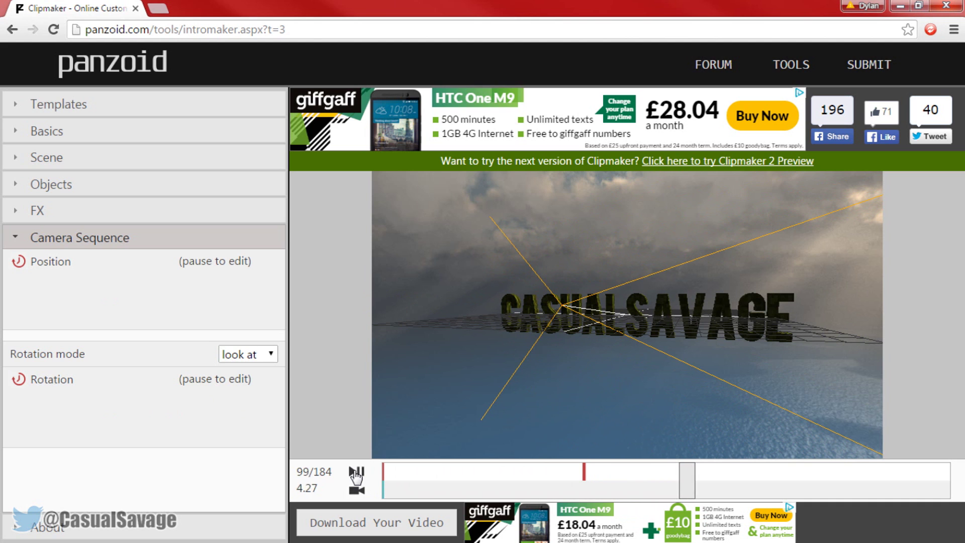
{"action": "left_click", "coordinate": [396, 474]}
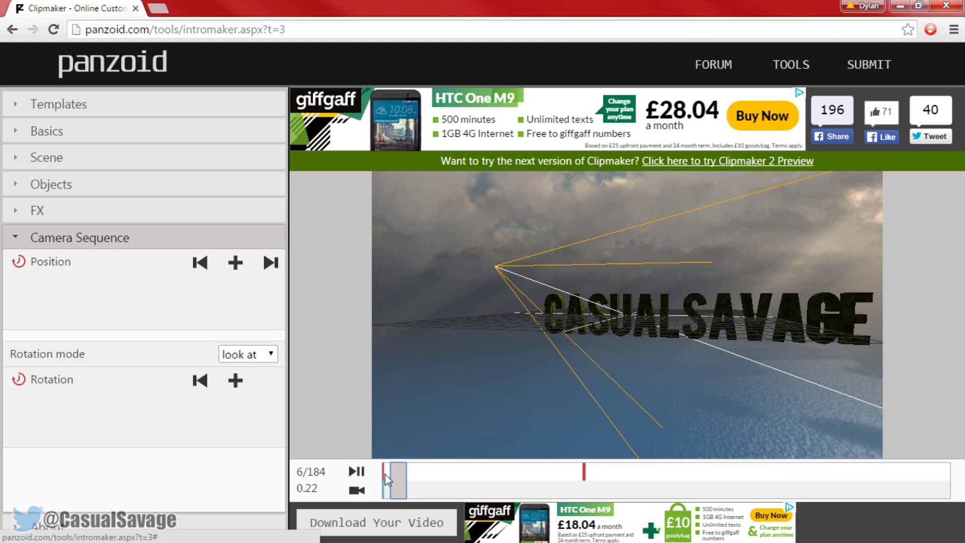
{"action": "left_click", "coordinate": [358, 473]}
{"action": "left_click", "coordinate": [358, 472]}
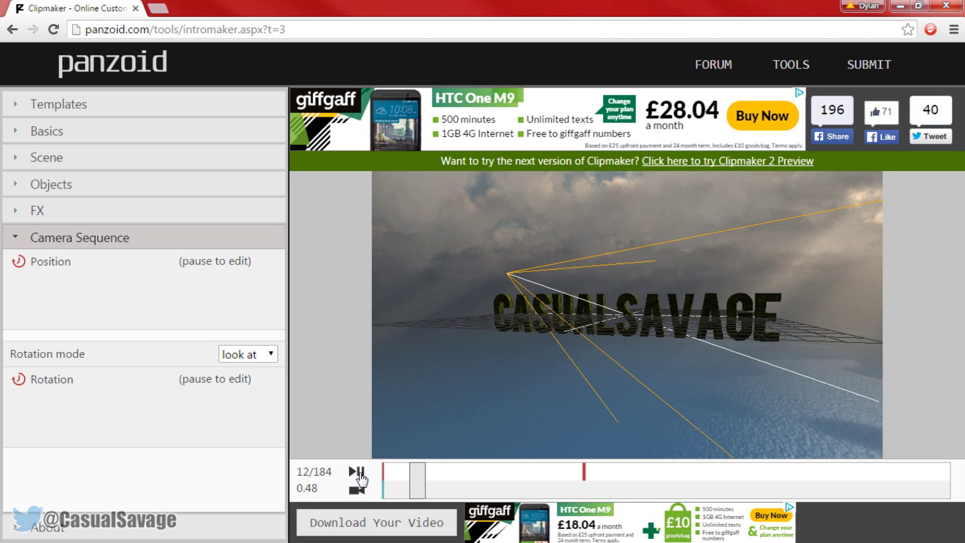
Step: Render the intro, download it to the desktop as intro.avi, and open the downloaded file
{"action": "left_click", "coordinate": [369, 532]}
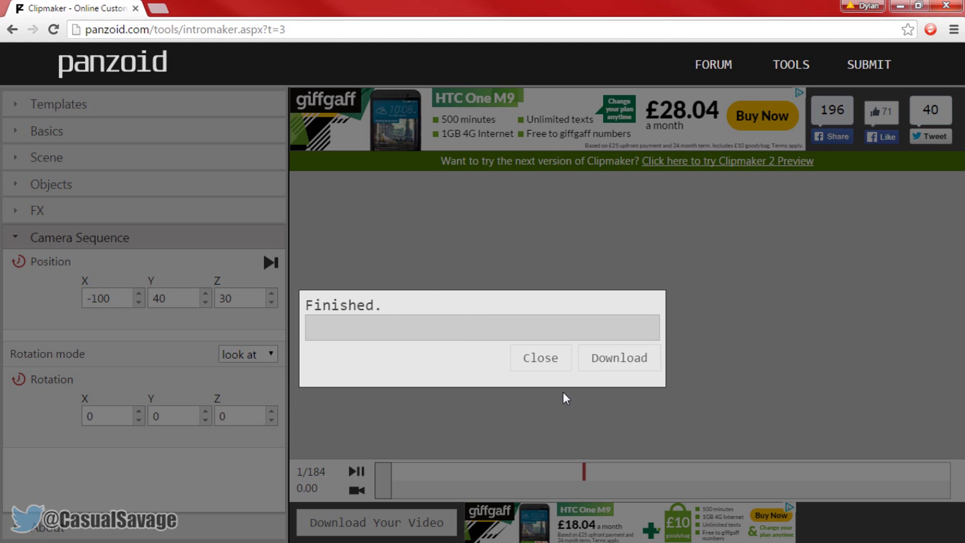
{"action": "left_click", "coordinate": [627, 363]}
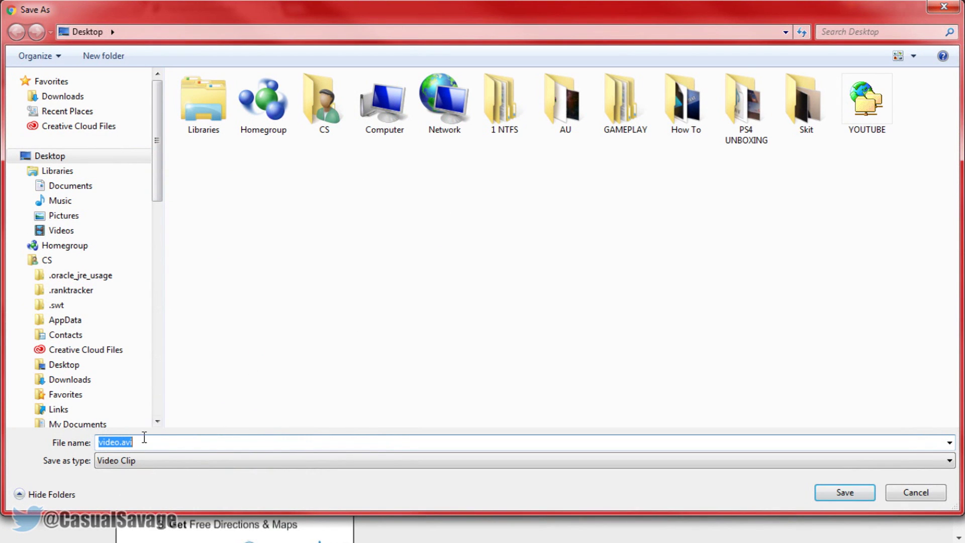
{"action": "type", "text": "intro"}
{"action": "key", "text": "Return"}
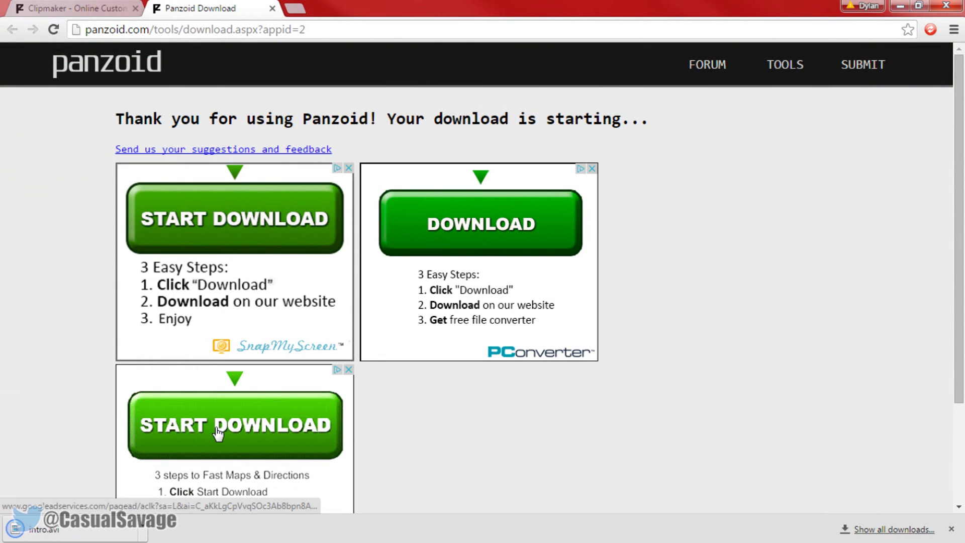
{"action": "left_click", "coordinate": [75, 528]}
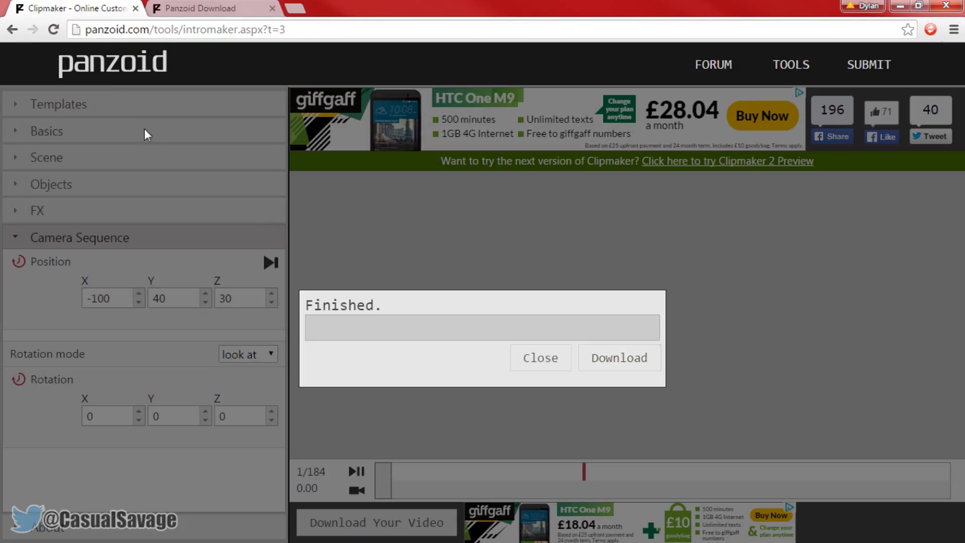
Step: Close the render Finished message to return to the intro editor
{"action": "left_click", "coordinate": [547, 348]}
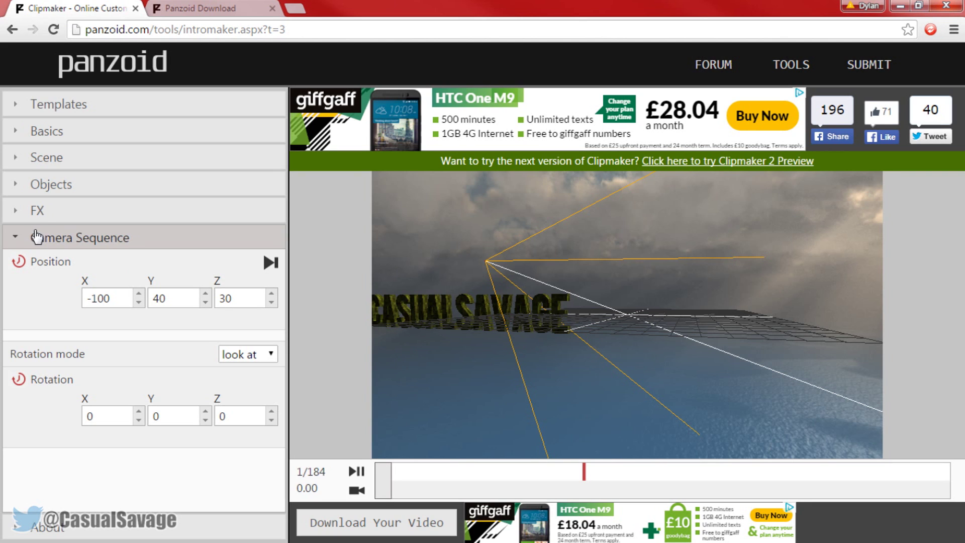
Step: Show the scene Objects settings with the 3D text object's properties expanded
{"action": "left_click", "coordinate": [35, 184]}
{"action": "left_click", "coordinate": [51, 222]}
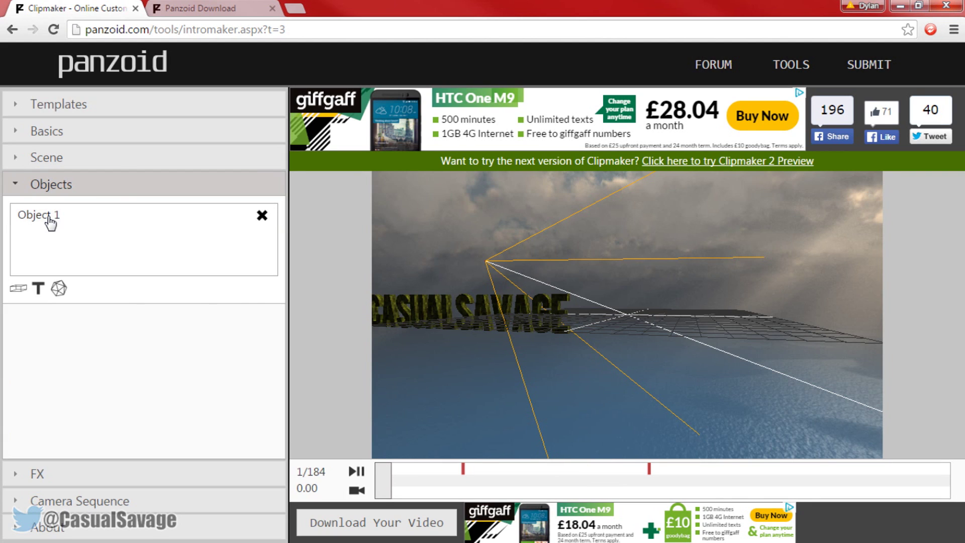
{"action": "left_click", "coordinate": [53, 221]}
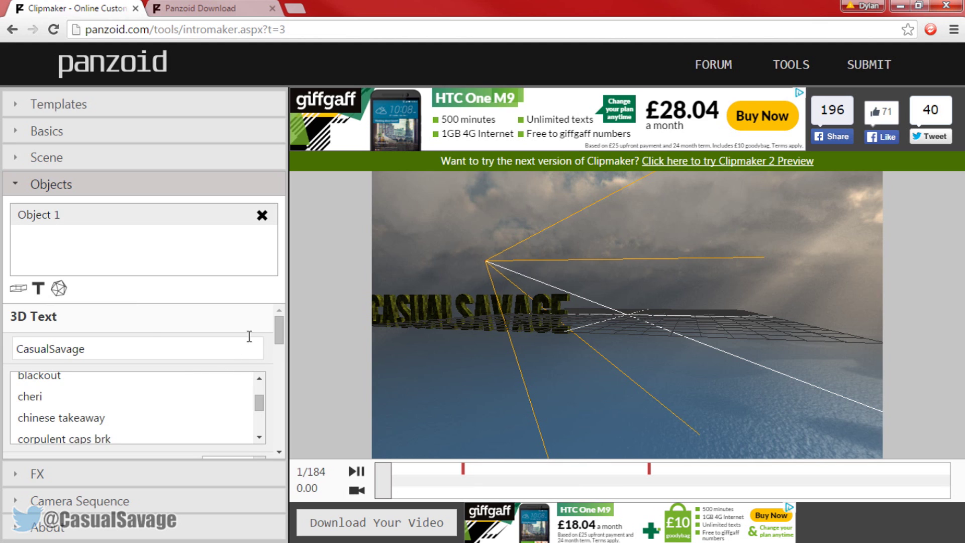
Step: Download the video again, save it as intro2, and open the downloaded file
{"action": "left_click_drag", "start_coordinate": [281, 341], "coordinate": [276, 357]}
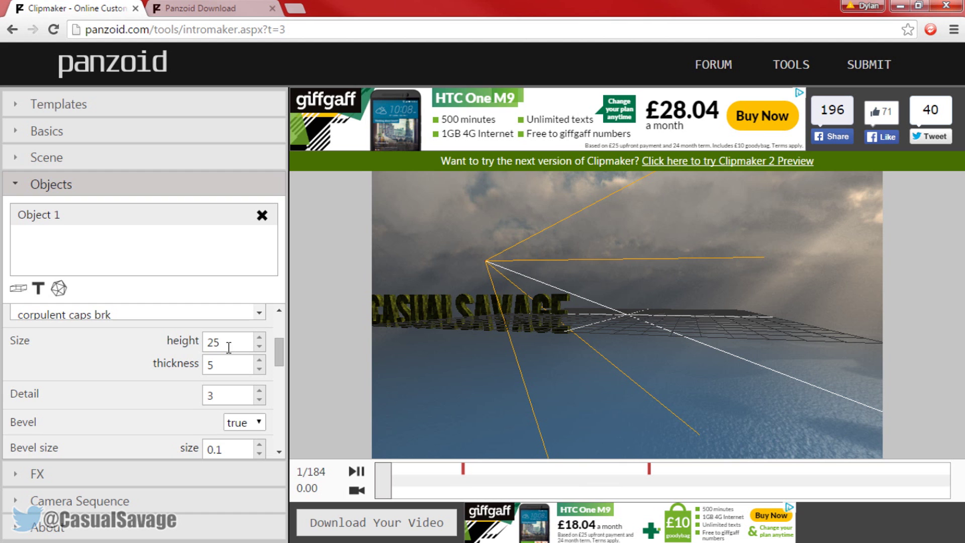
{"action": "type", "text": "intr"}
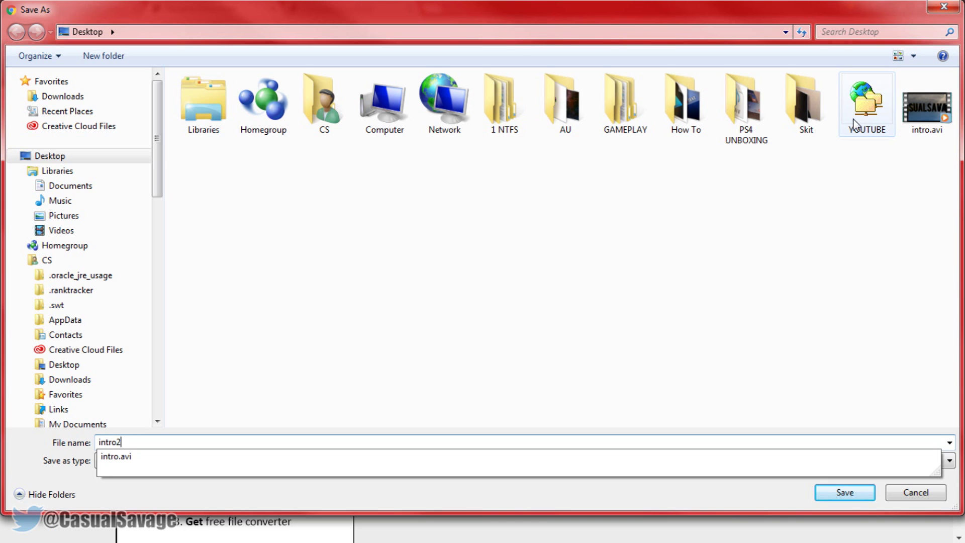
{"action": "type", "text": "o2"}
{"action": "key", "text": "Return"}
{"action": "left_click", "coordinate": [98, 529]}
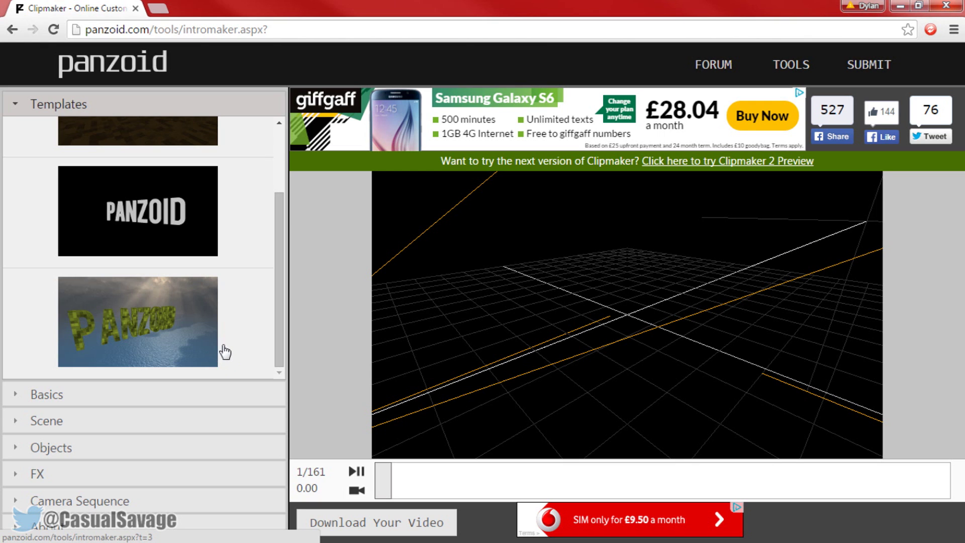
{"action": "scroll", "coordinate": [280, 301], "scroll_direction": "up", "scroll_amount": 2}
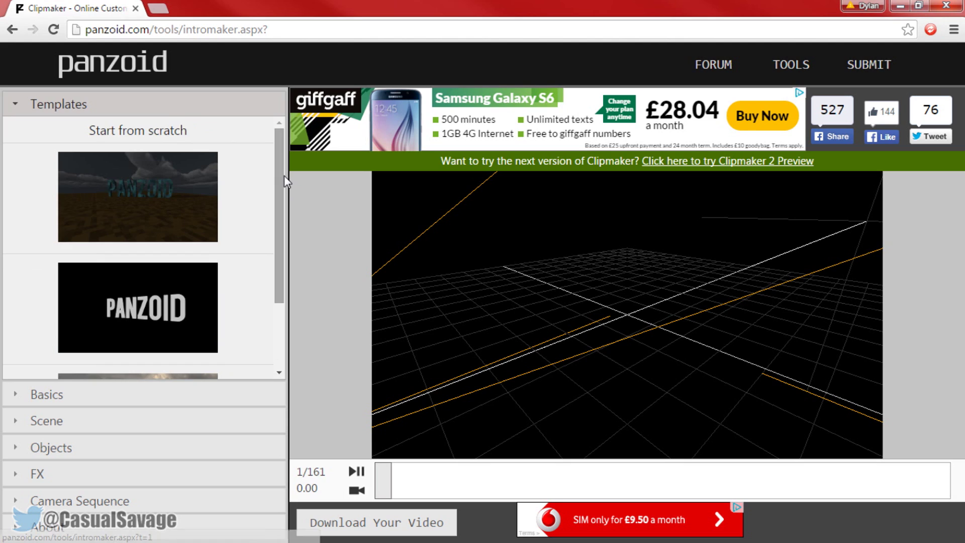
{"action": "left_click_drag", "start_coordinate": [273, 182], "coordinate": [273, 275]}
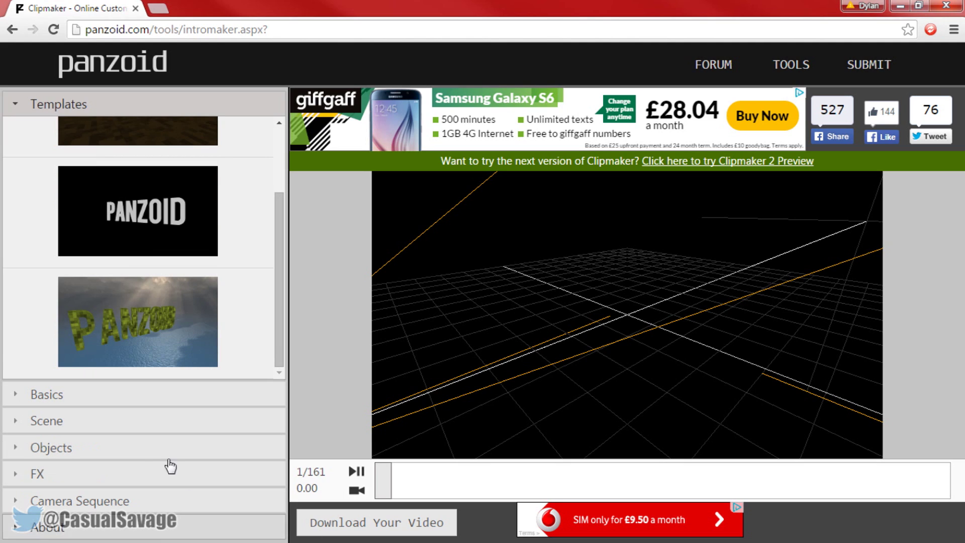